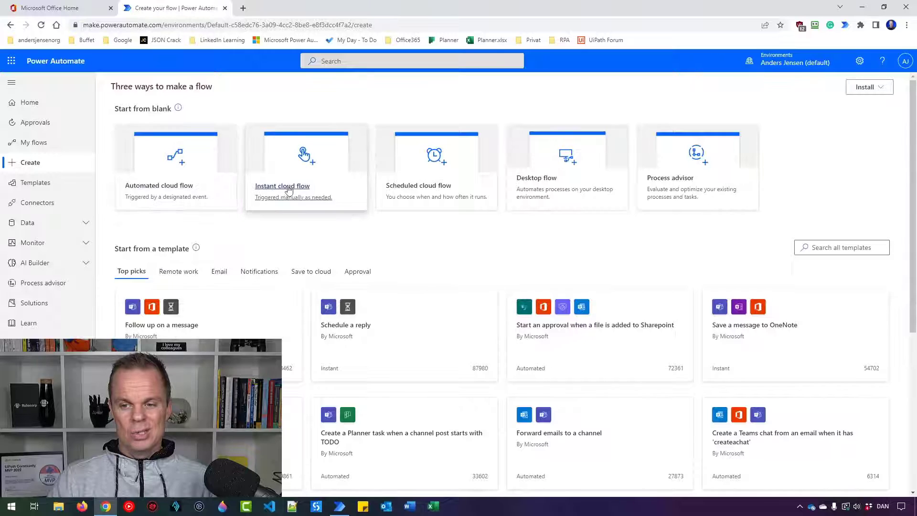
Step: Create an instant cloud flow named StringManipulation that uses the "Manually trigger a flow" trigger
{"action": "left_click", "coordinate": [291, 184]}
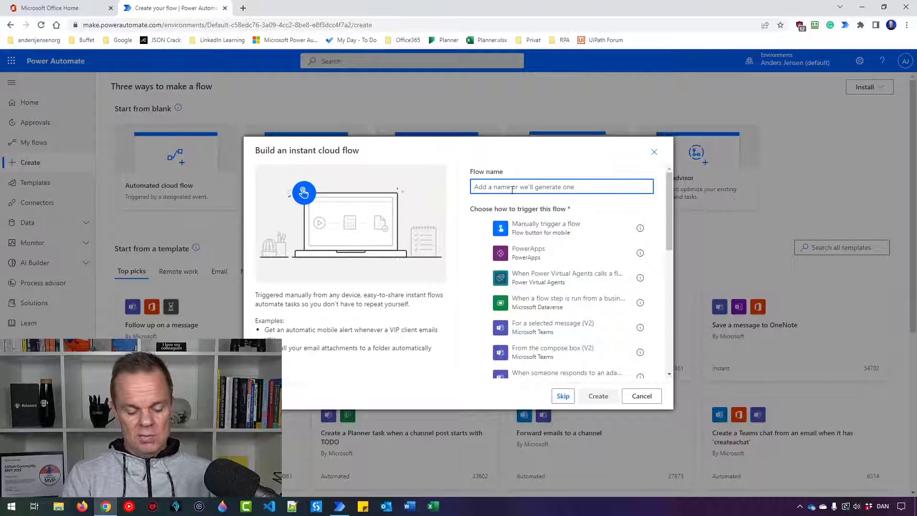
{"action": "type", "text": "String"}
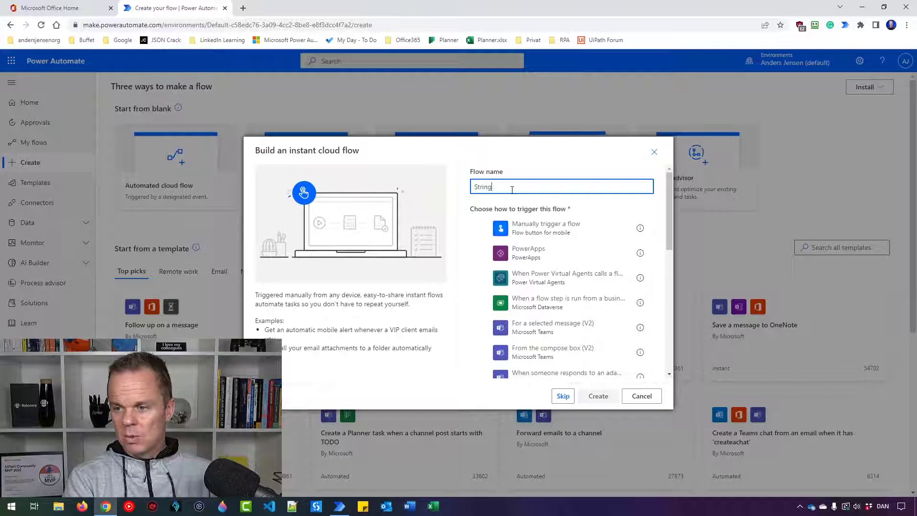
{"action": "type", "text": "Manipulation"}
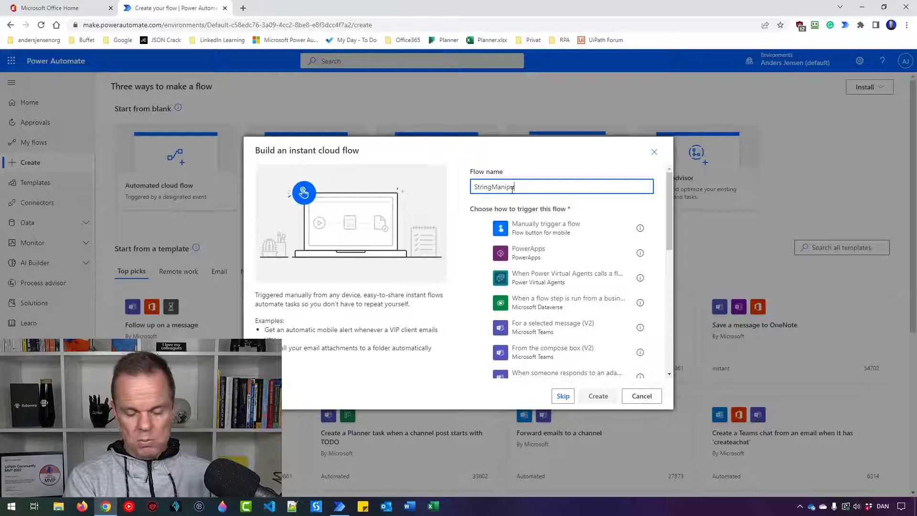
{"action": "left_click", "coordinate": [521, 228]}
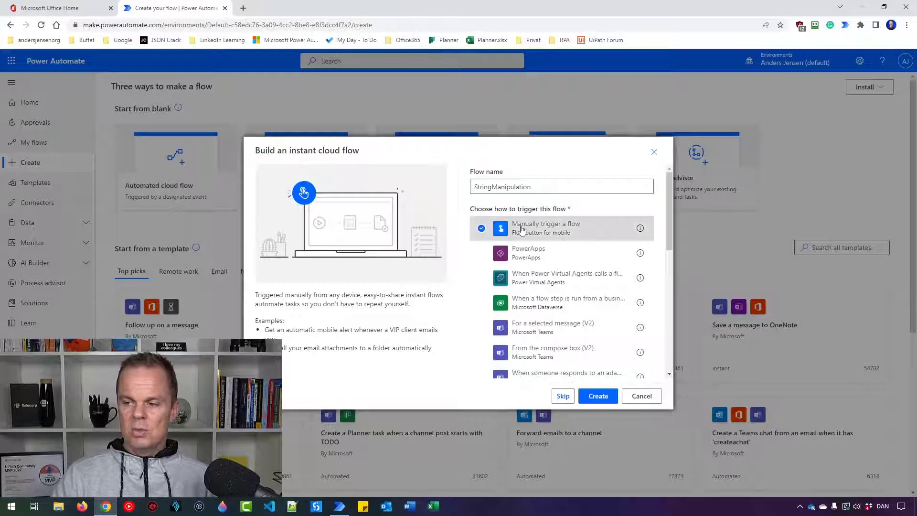
{"action": "left_click", "coordinate": [597, 396]}
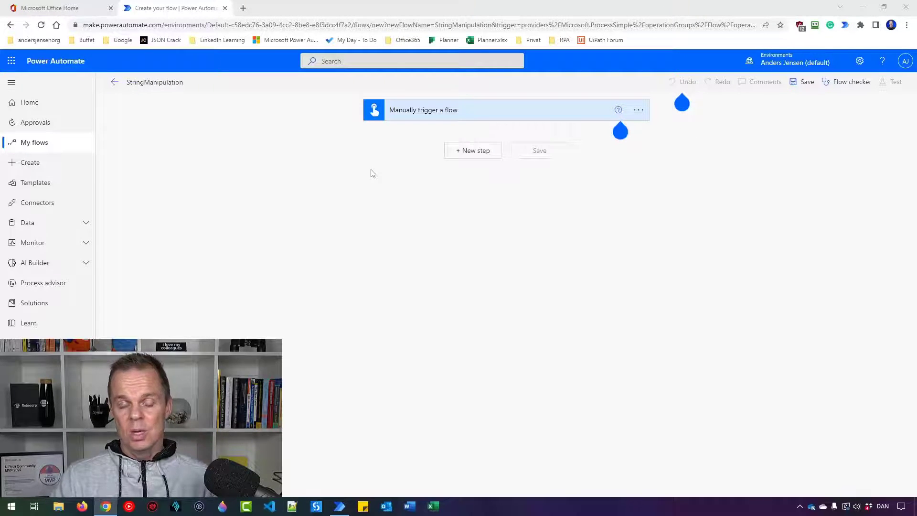
Step: Add an Initialize variable action below the manual trigger
{"action": "left_click", "coordinate": [466, 158]}
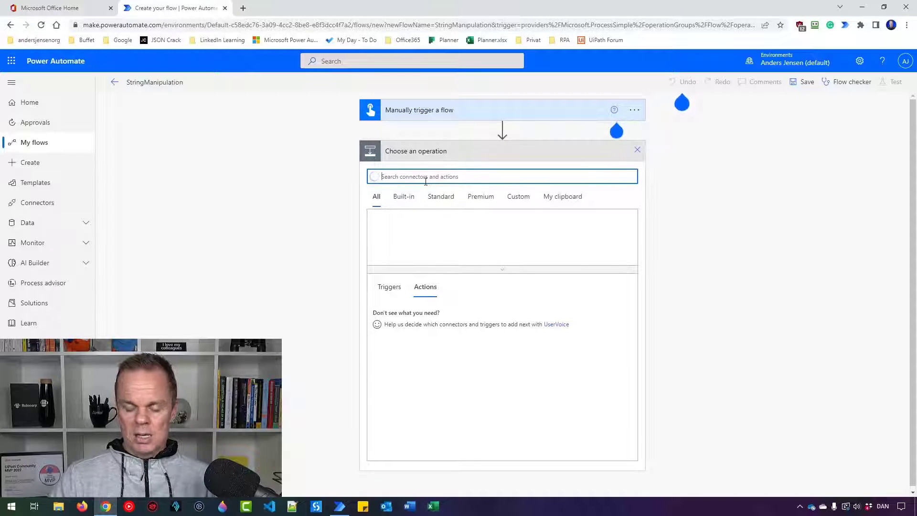
{"action": "type", "text": "initi"}
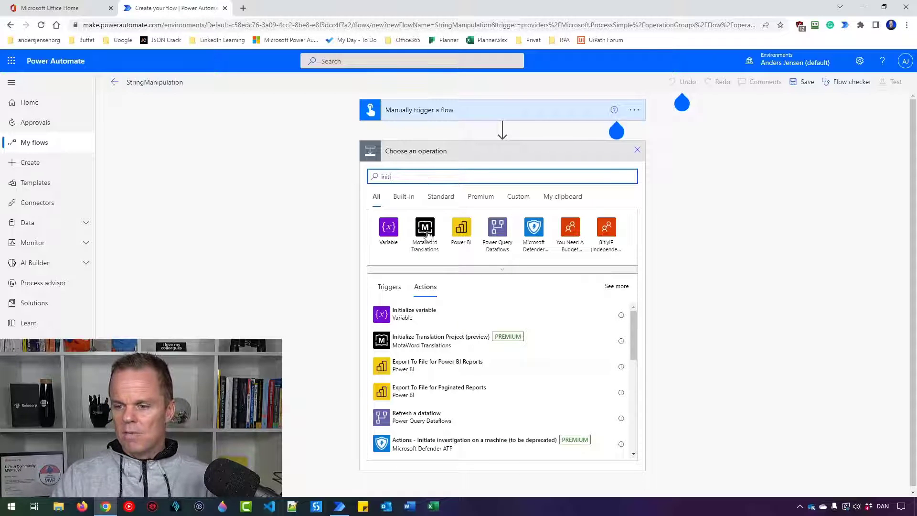
{"action": "left_click", "coordinate": [415, 313]}
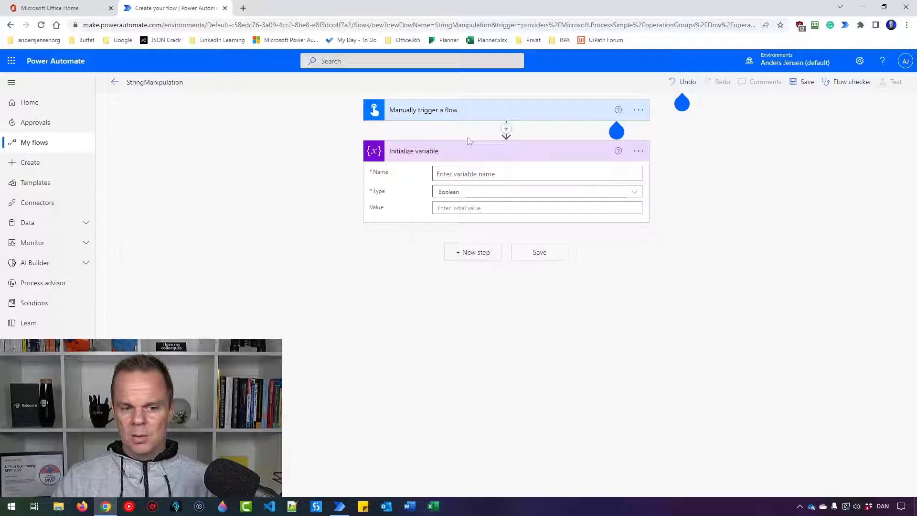
Step: Rename the new action as "Initialize variable OurTextFirstPart"
{"action": "left_click", "coordinate": [640, 152]}
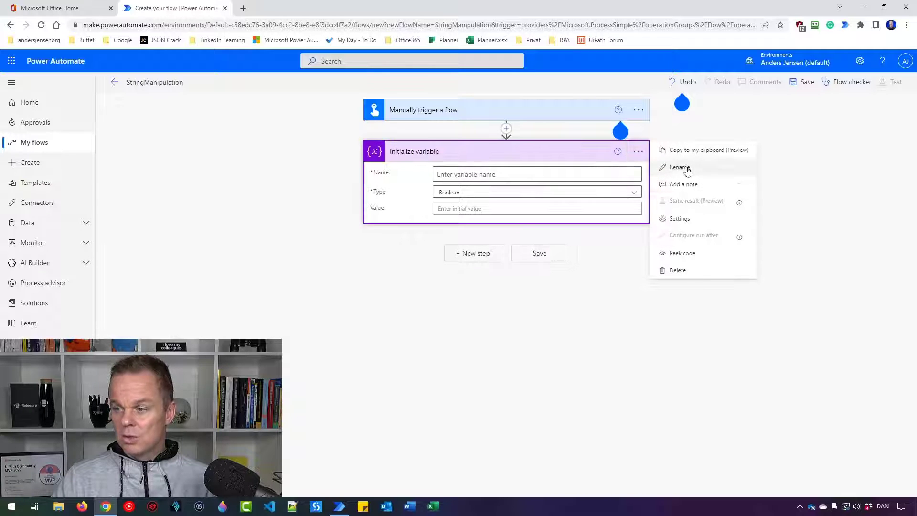
{"action": "left_click", "coordinate": [680, 167]}
{"action": "left_click", "coordinate": [454, 151]}
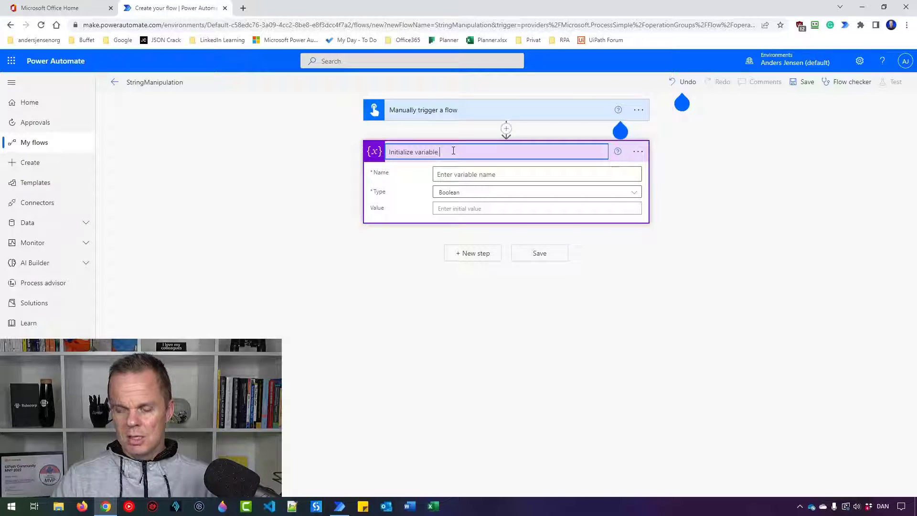
{"action": "type", "text": "Our"}
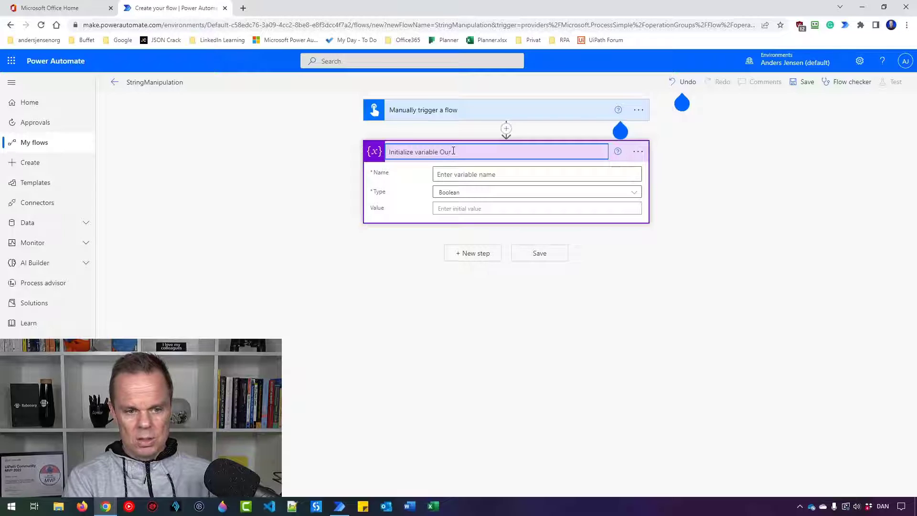
{"action": "key", "text": "BackSpace"}
{"action": "key", "text": "BackSpace"}
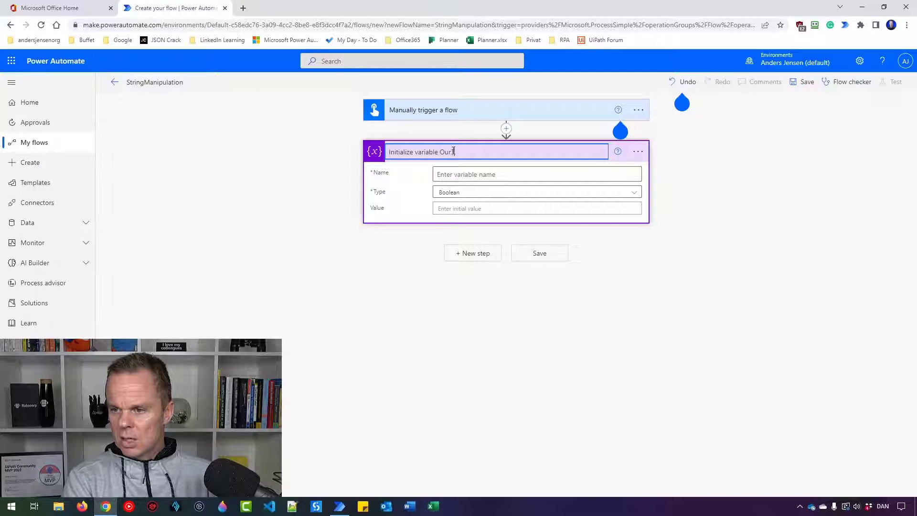
{"action": "type", "text": "TextF"}
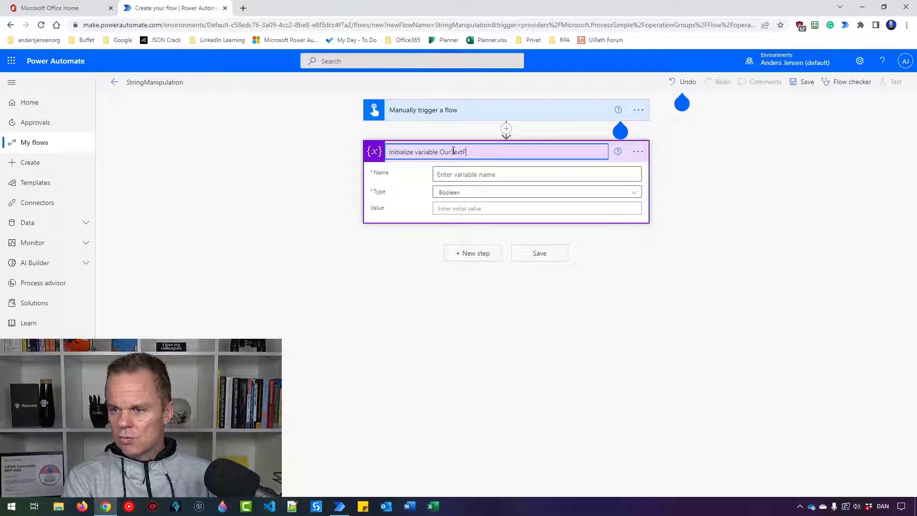
{"action": "type", "text": "irstPart"}
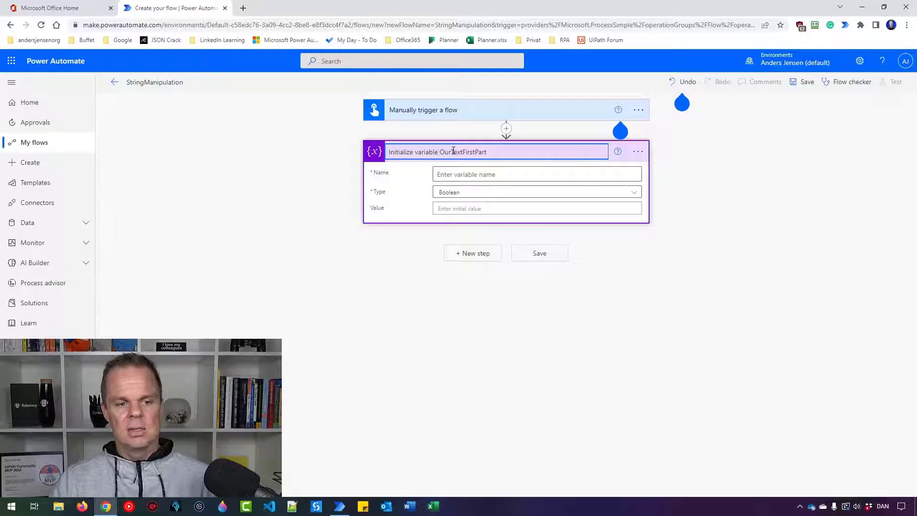
Step: Name the variable OurTextFirstPart, copying the name from the action title, and set its type to String
{"action": "left_click_drag", "start_coordinate": [488, 152], "coordinate": [442, 153]}
{"action": "key", "text": "ctrl+c"}
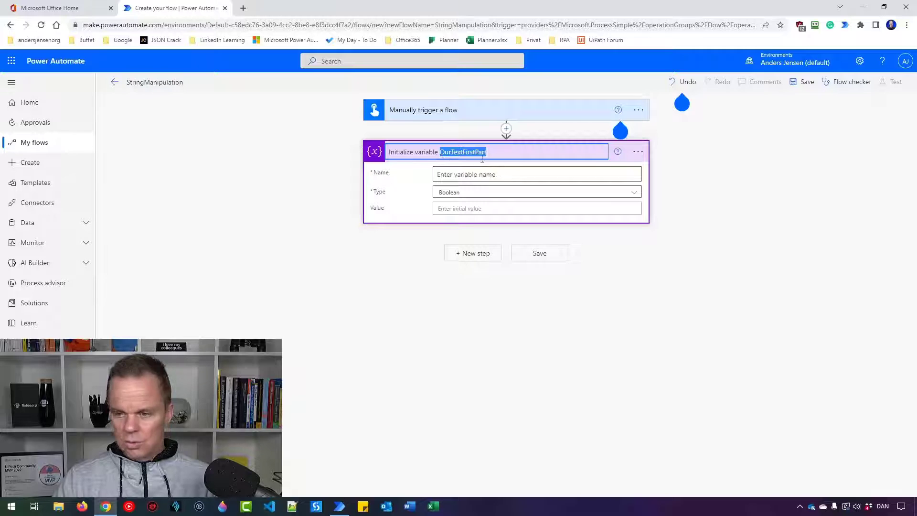
{"action": "left_click", "coordinate": [471, 173]}
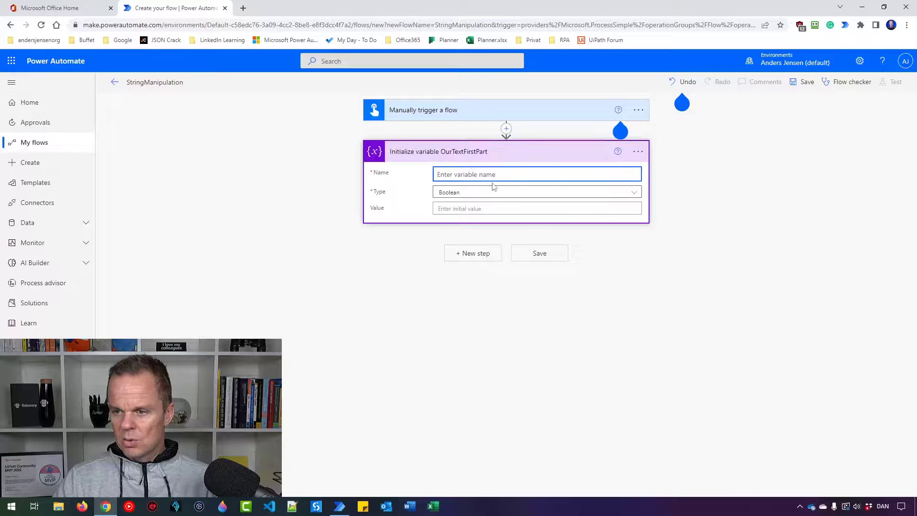
{"action": "key", "text": "ctrl+v"}
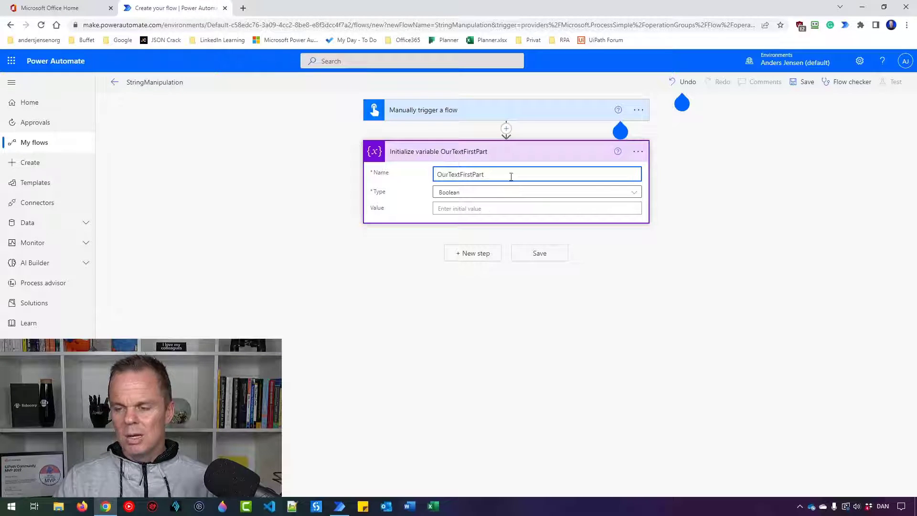
{"action": "left_click", "coordinate": [468, 194]}
{"action": "left_click", "coordinate": [458, 258]}
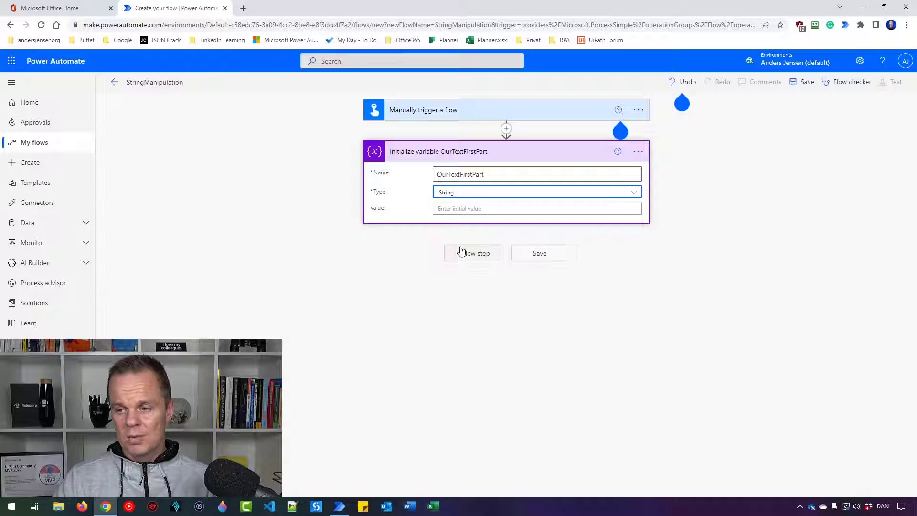
Step: Set the variable's initial value to "Mr. and Mrs. Dursley of number four, Privet Drive, were proud to say that they were perfectly normal"
{"action": "left_click", "coordinate": [467, 209]}
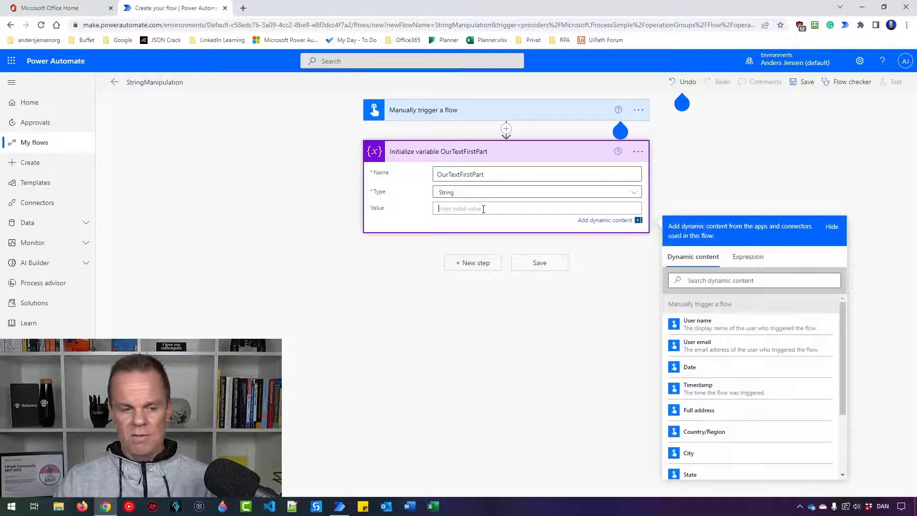
{"action": "type", "text": "Mr. ar"}
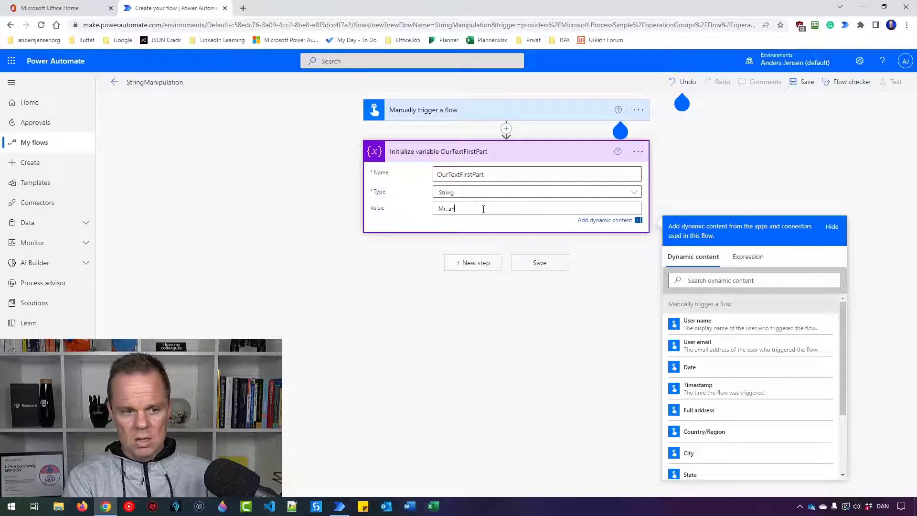
{"action": "type", "text": "d Mr"}
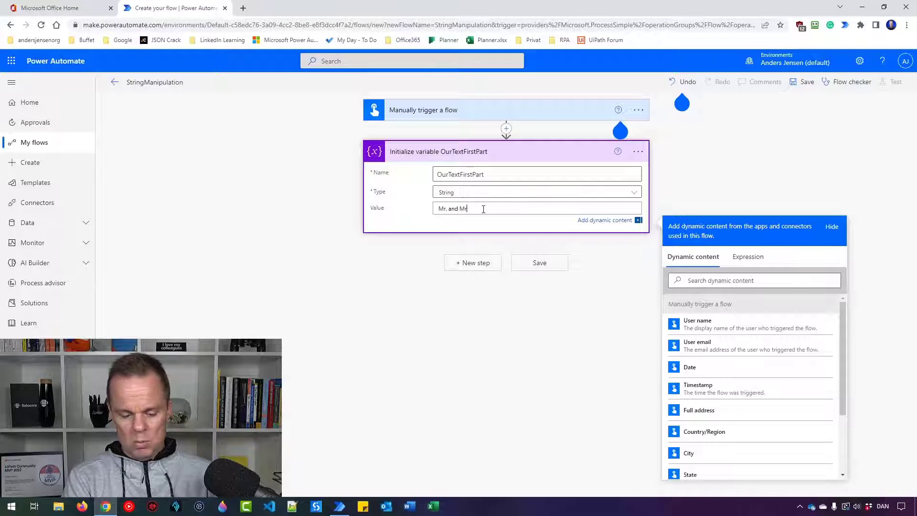
{"action": "type", "text": "s. Dursley of number four, Priv"}
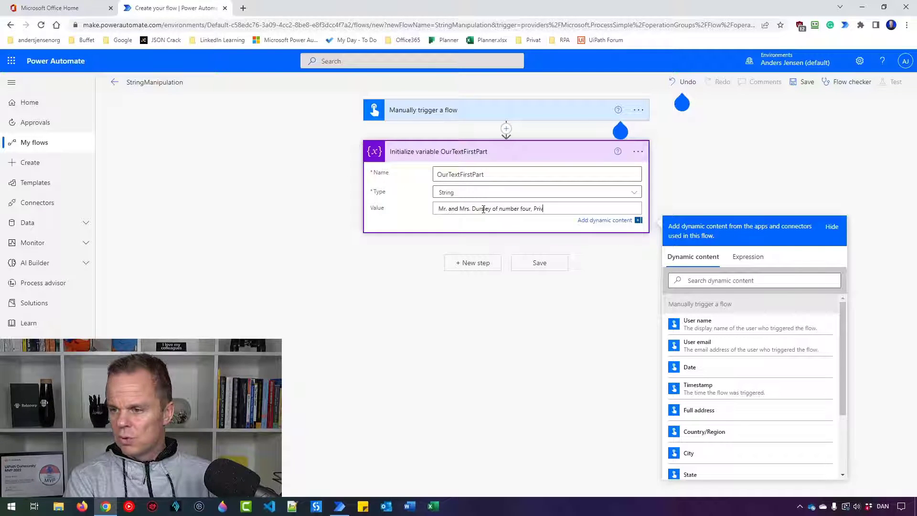
{"action": "type", "text": "et Drive, w"}
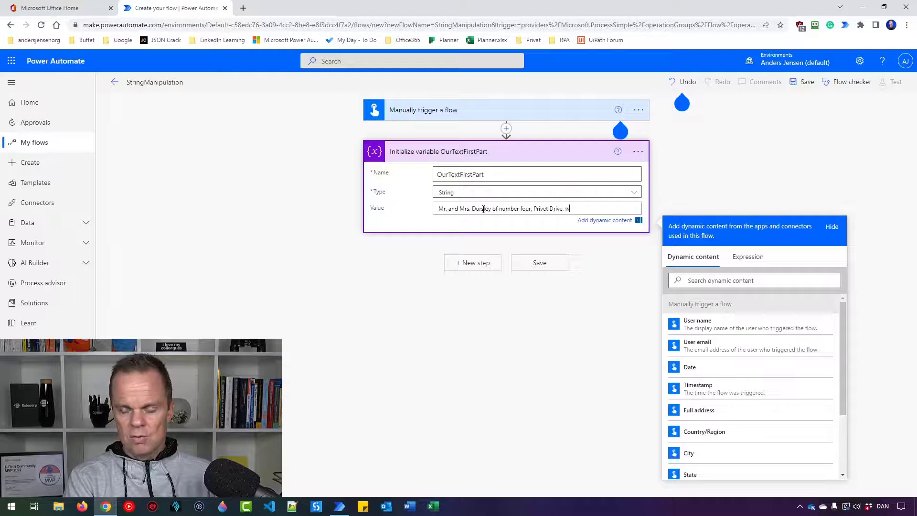
{"action": "type", "text": "ere proud to say that th"}
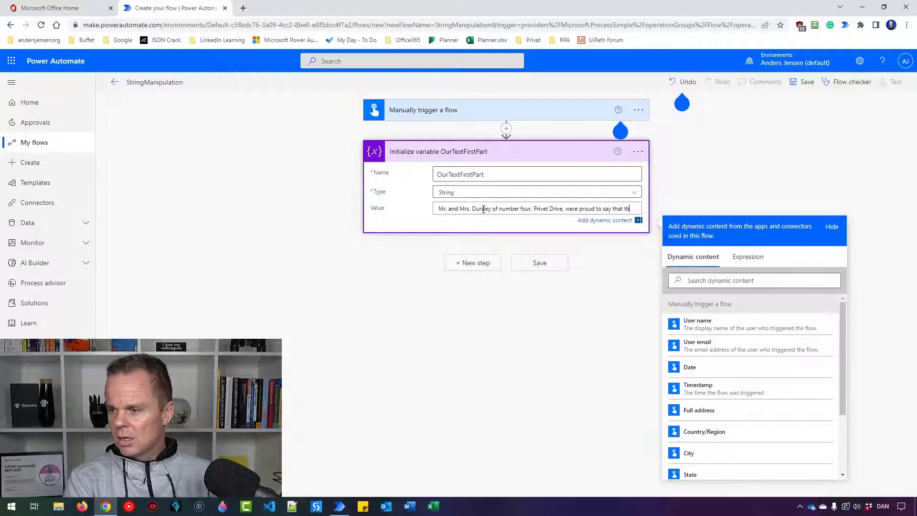
{"action": "type", "text": "ey were perfectly"}
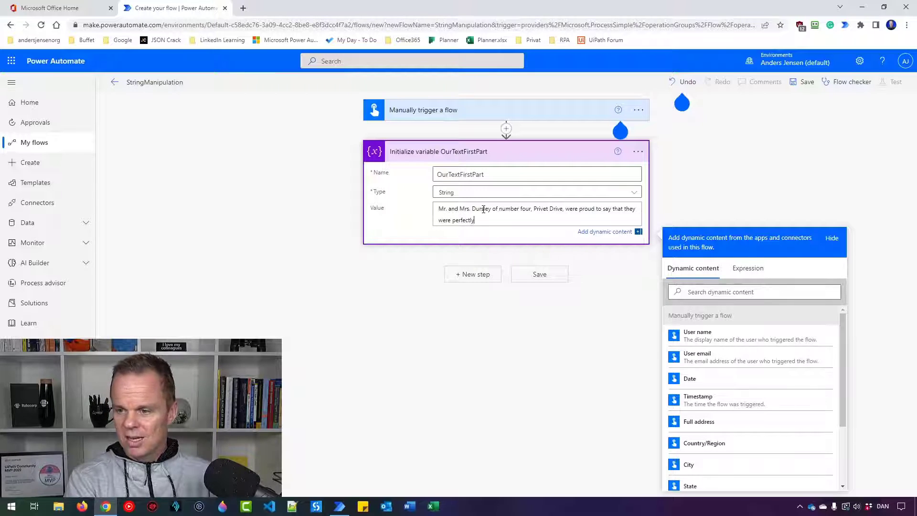
{"action": "type", "text": " normal"}
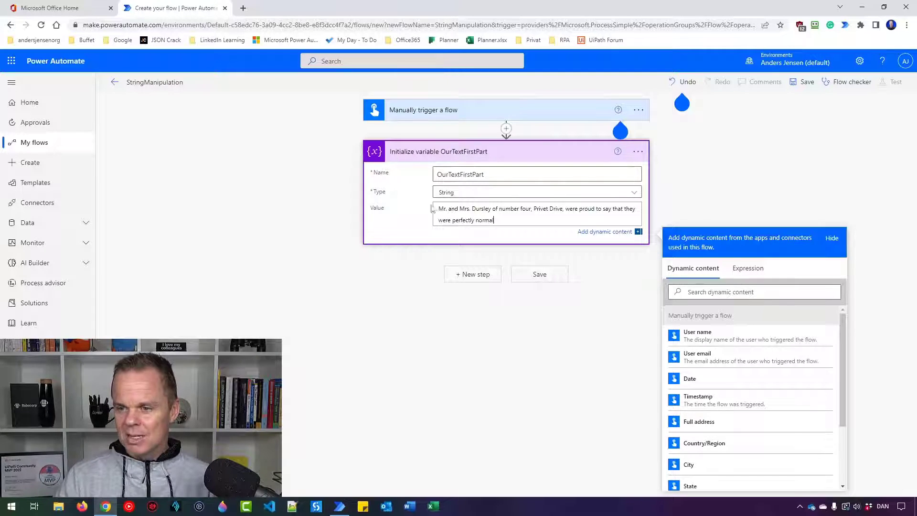
Step: Add a second Initialize variable action below the first and rename it as "Initialize variable OurTextSecondPart"
{"action": "left_click", "coordinate": [471, 277]}
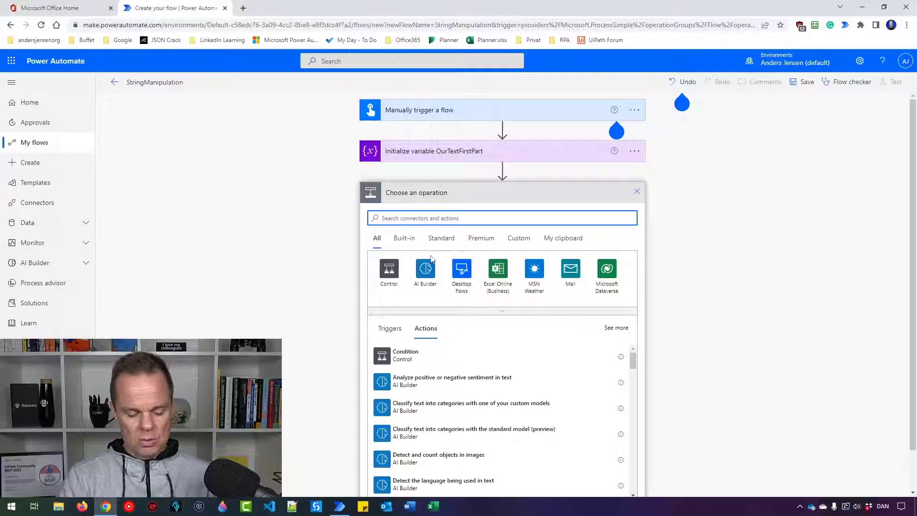
{"action": "type", "text": "init"}
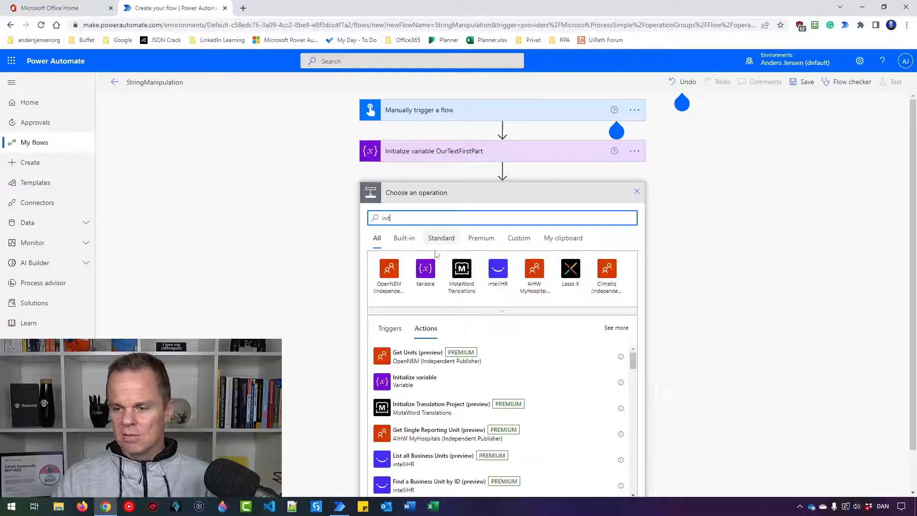
{"action": "left_click", "coordinate": [415, 377]}
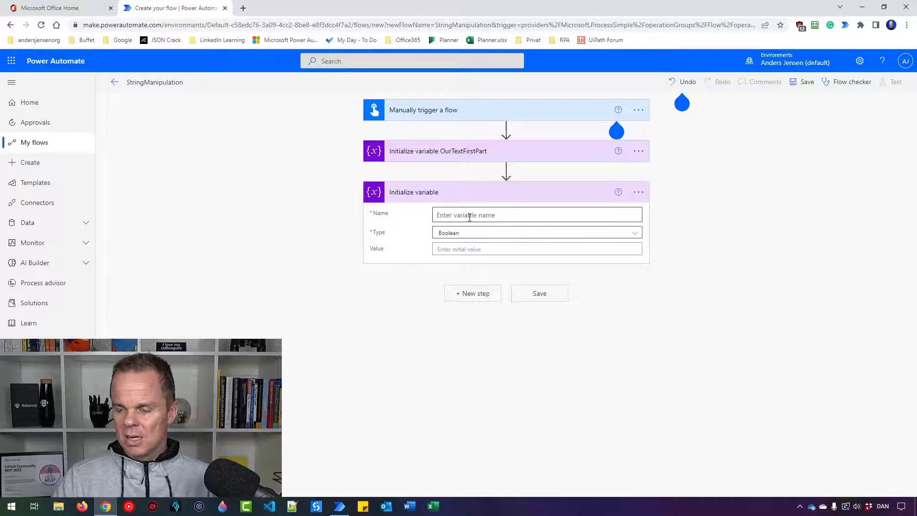
{"action": "left_click", "coordinate": [638, 192]}
{"action": "left_click", "coordinate": [680, 210]}
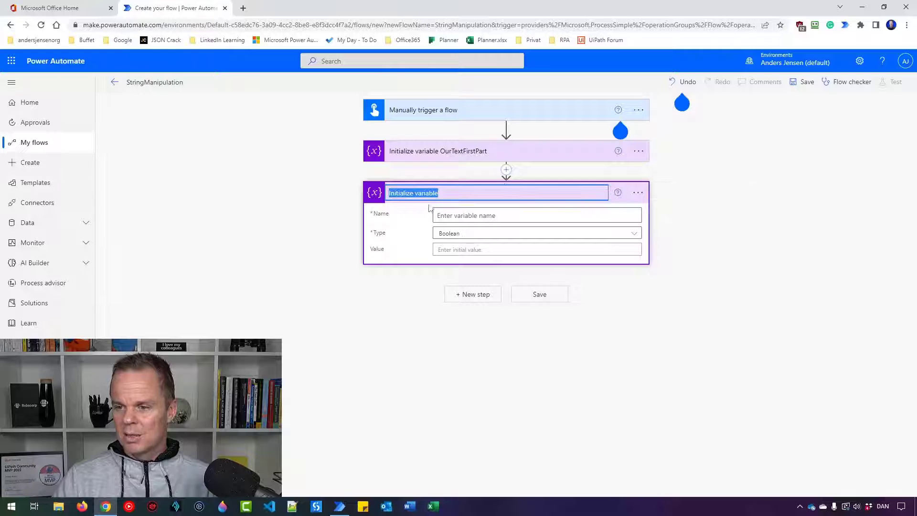
{"action": "left_click", "coordinate": [452, 193]}
{"action": "type", "text": "Our"}
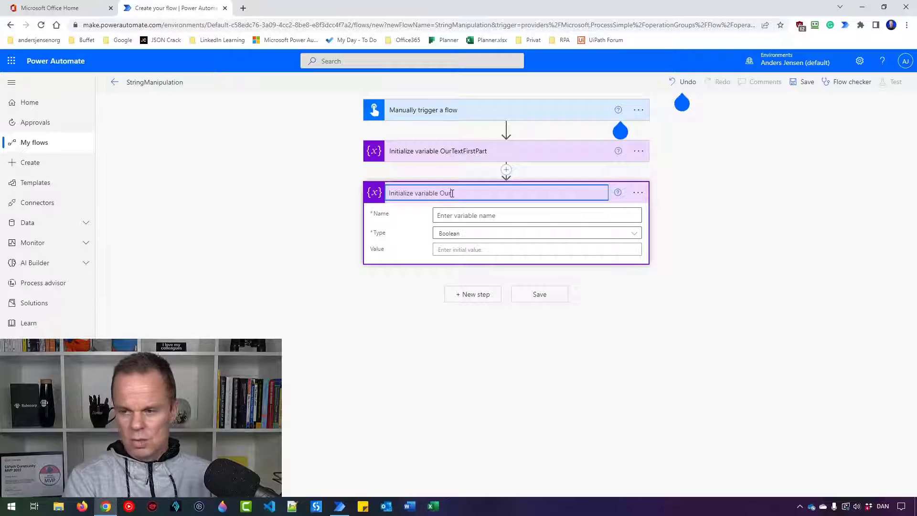
{"action": "type", "text": "TextSecondPart"}
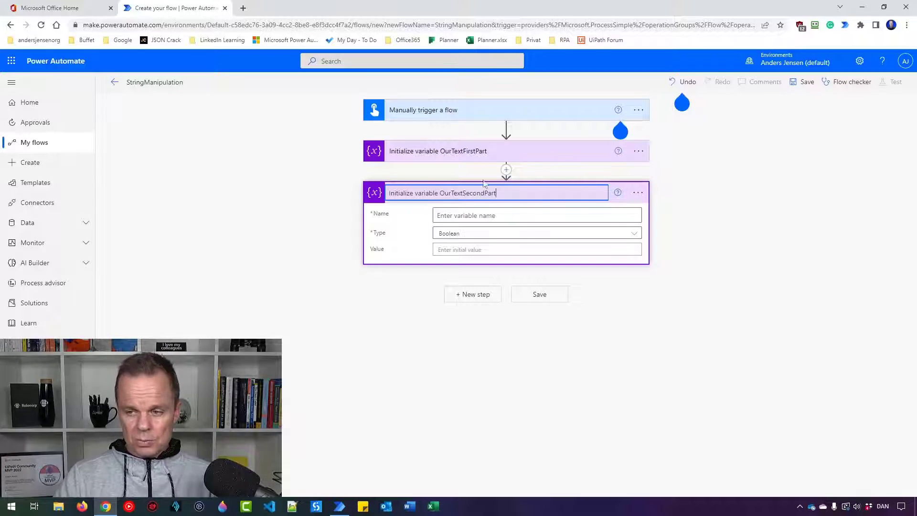
Step: Name the second variable OurTextSecondPart, matching its action title, and set its type to String
{"action": "left_click_drag", "start_coordinate": [503, 196], "coordinate": [444, 196]}
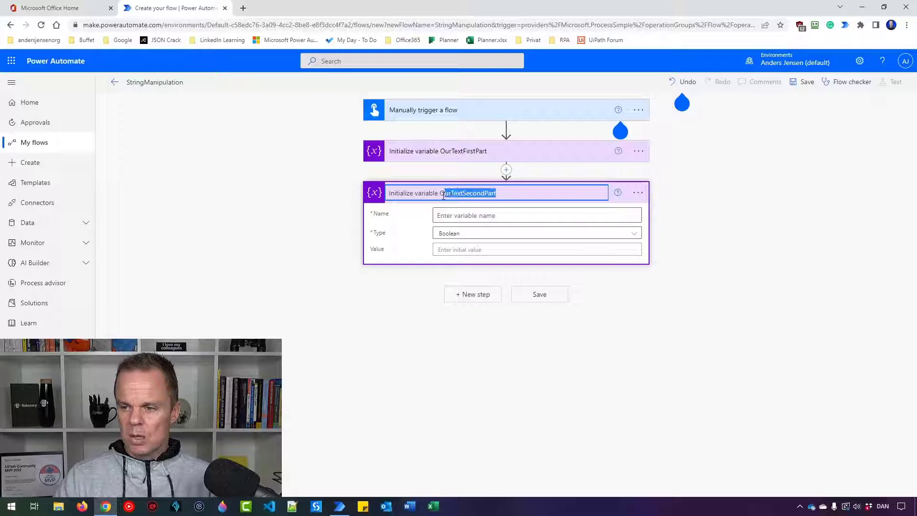
{"action": "left_click", "coordinate": [468, 213]}
{"action": "type", "text": "OurTextSecondPart"}
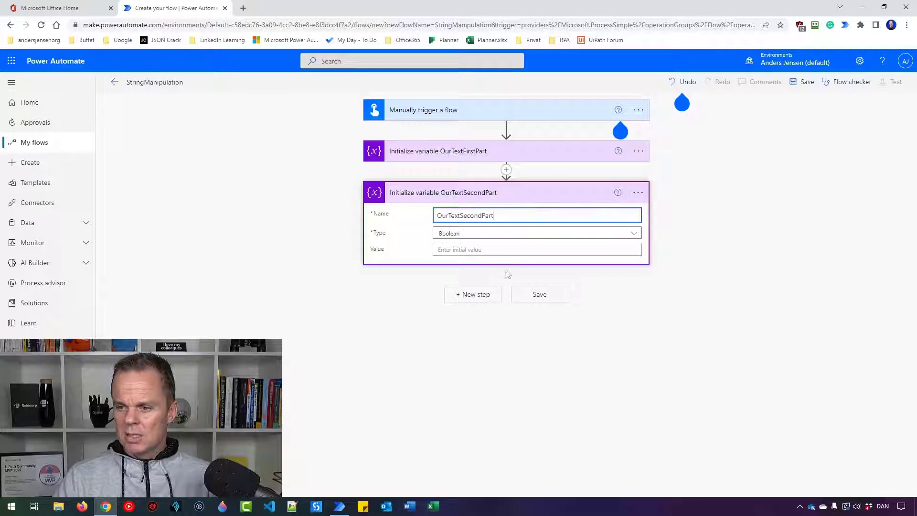
{"action": "left_click", "coordinate": [492, 234]}
{"action": "left_click", "coordinate": [456, 299]}
Step: Set the initial value of OurTextSecondPart to ", thank you very much." and expand the OurTextFirstPart action to review its text
{"action": "left_click", "coordinate": [451, 249]}
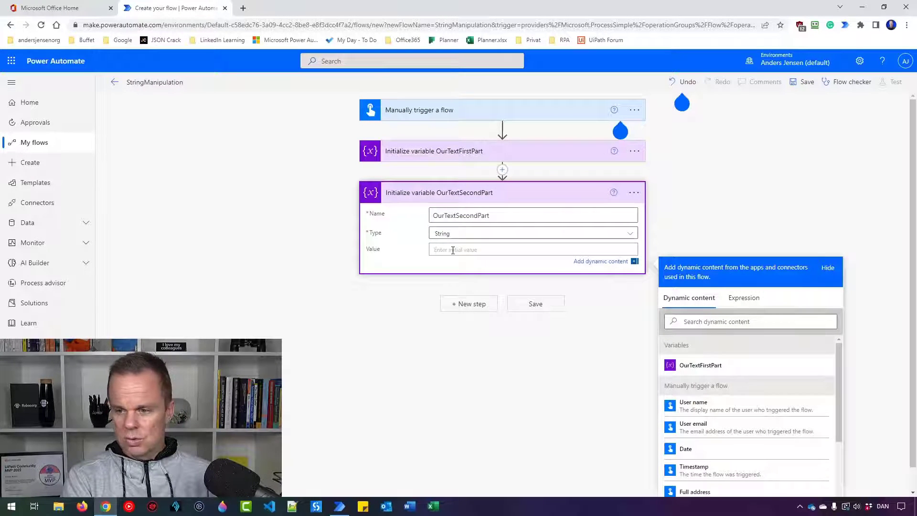
{"action": "type", "text": ", thank you"}
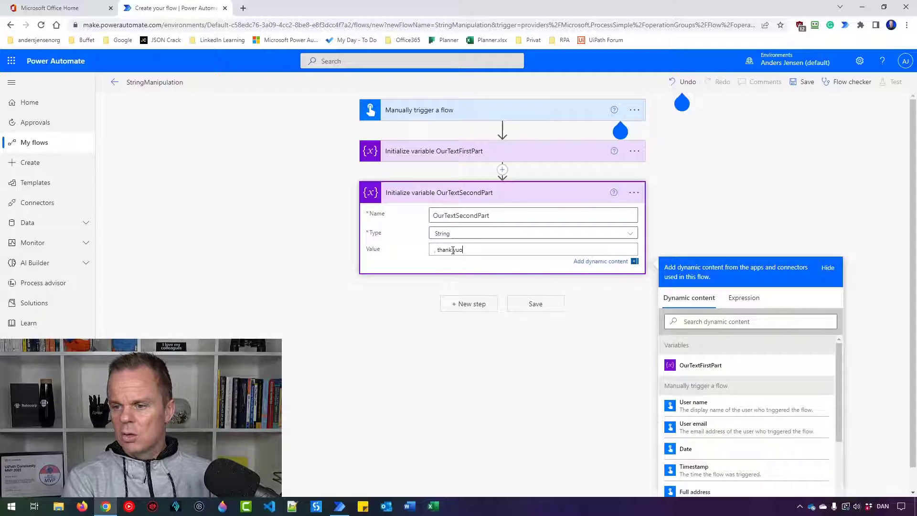
{"action": "type", "text": " very m"}
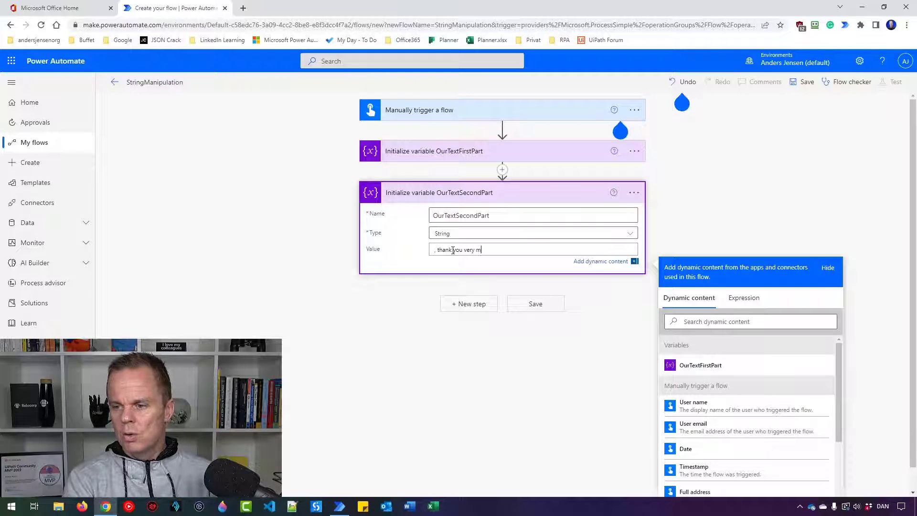
{"action": "type", "text": "uch."}
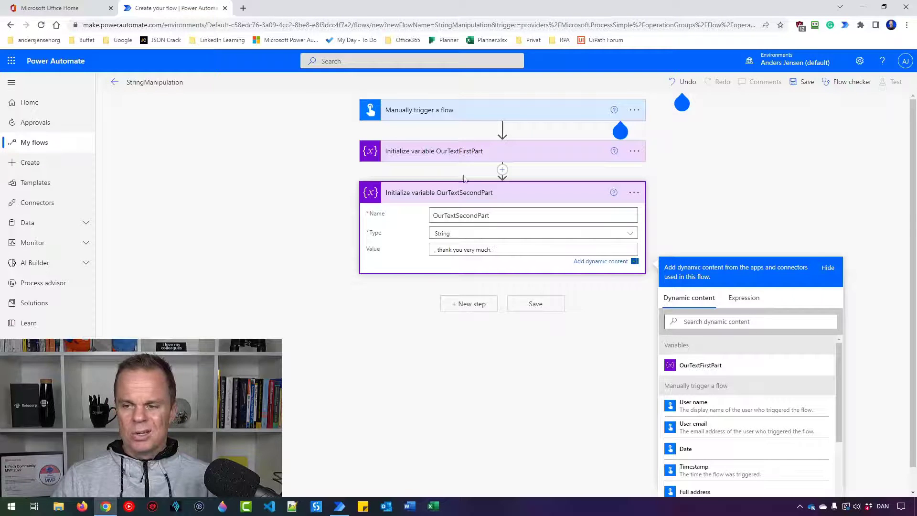
{"action": "left_click", "coordinate": [459, 160]}
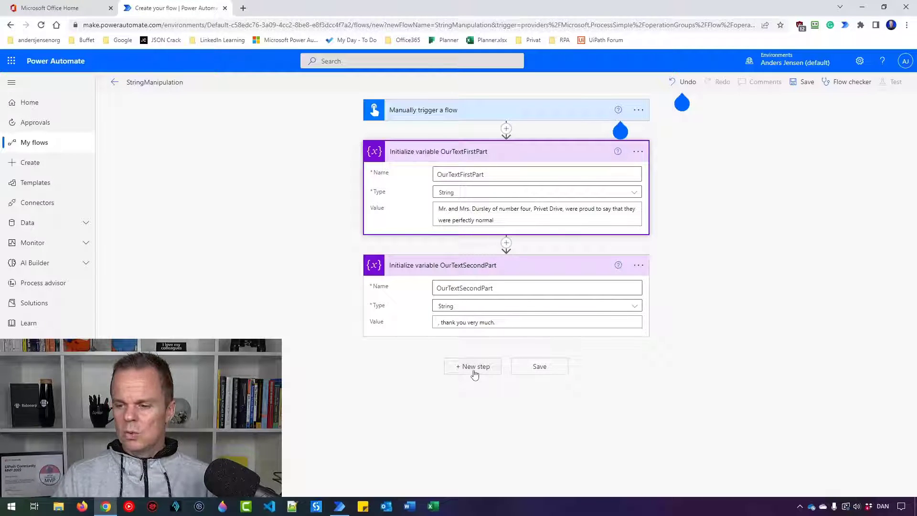
Step: Add a Compose data operation below the two variables and rename it as "Compose Concat"
{"action": "left_click", "coordinate": [473, 372]}
{"action": "type", "text": "con"}
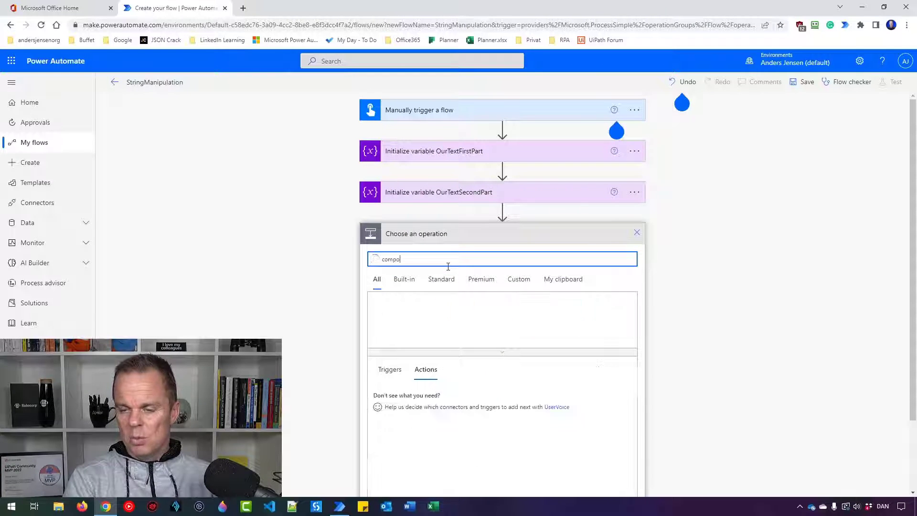
{"action": "type", "text": "pose"}
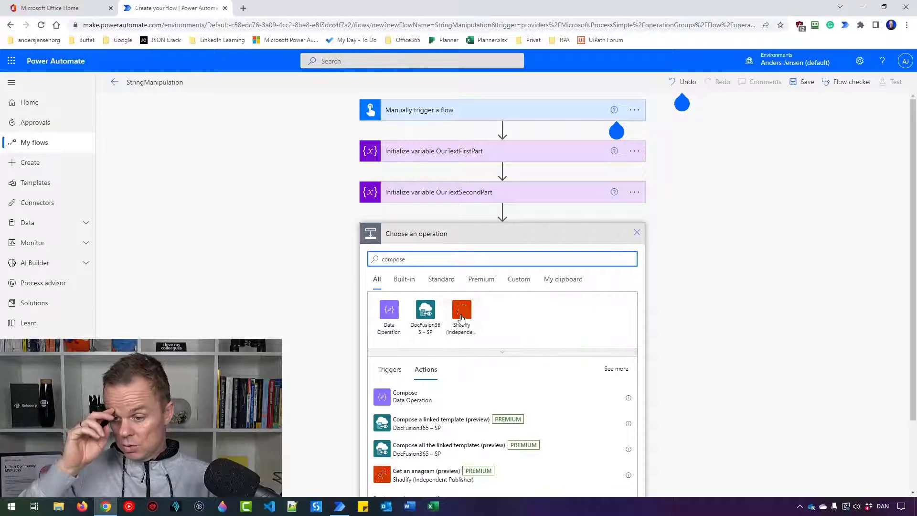
{"action": "left_click", "coordinate": [413, 400]}
{"action": "left_click", "coordinate": [639, 233]}
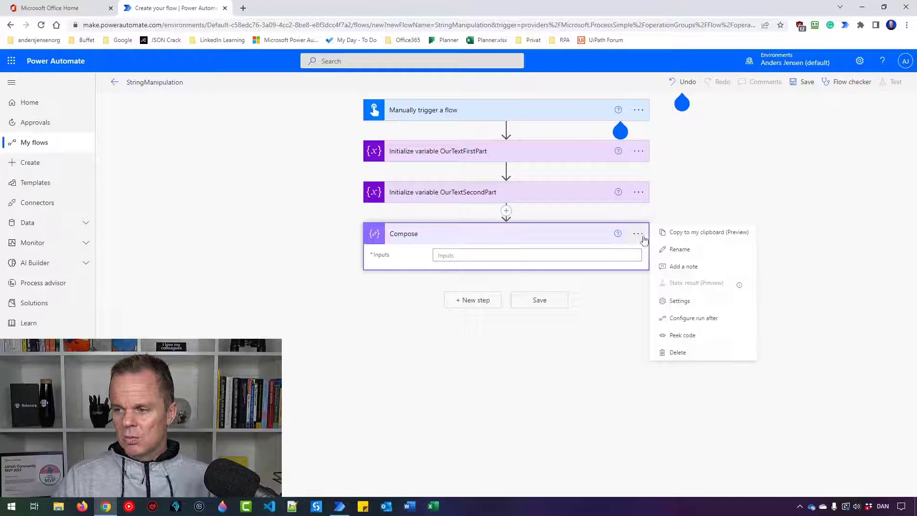
{"action": "left_click", "coordinate": [661, 249]}
{"action": "left_click", "coordinate": [465, 236]}
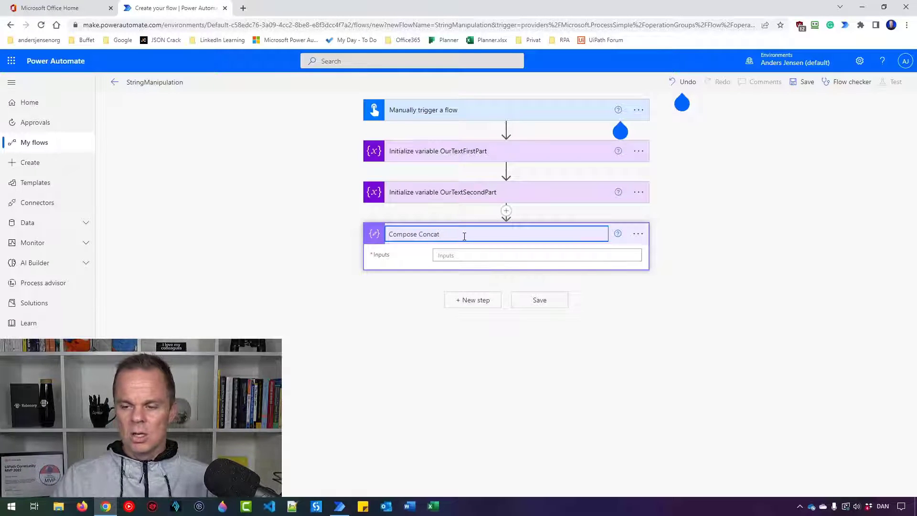
Step: Open the dynamic content picker for the Compose Concat inputs and hide its introductory banner
{"action": "left_click", "coordinate": [452, 256]}
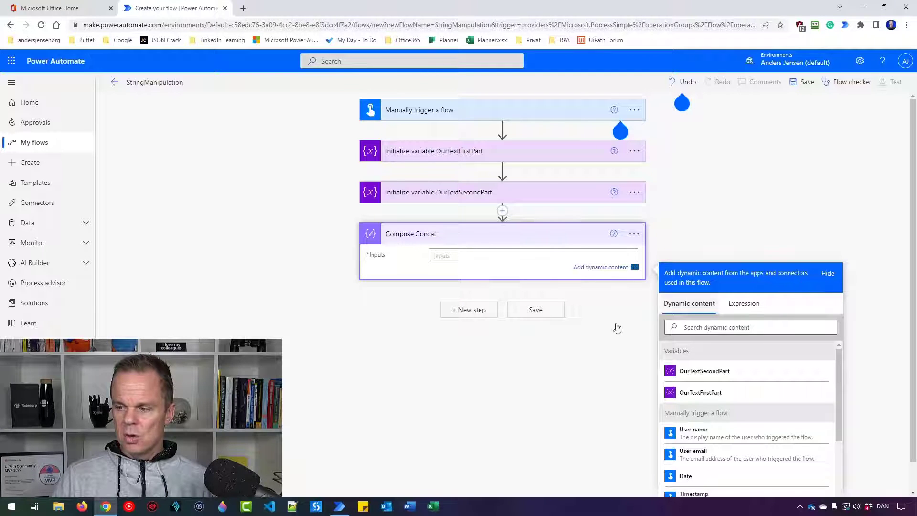
{"action": "left_click", "coordinate": [591, 352]}
{"action": "left_click", "coordinate": [543, 256]}
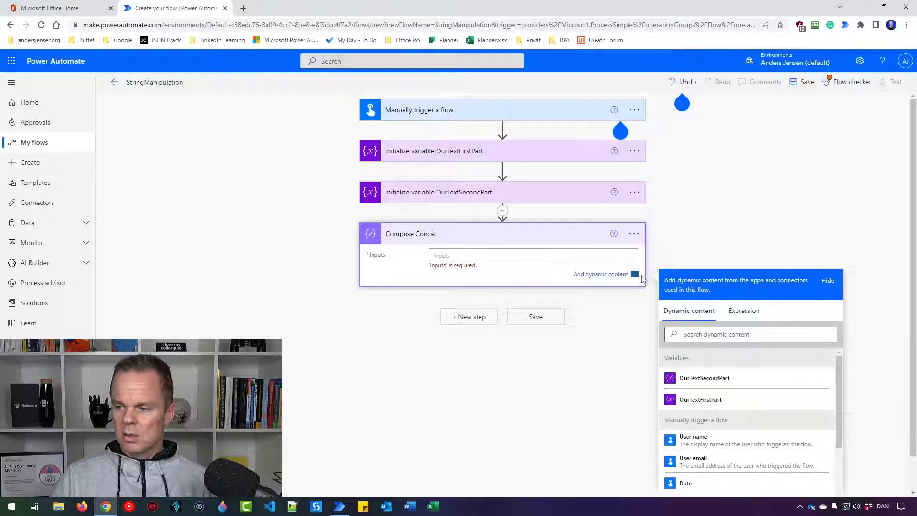
{"action": "left_click", "coordinate": [828, 281]}
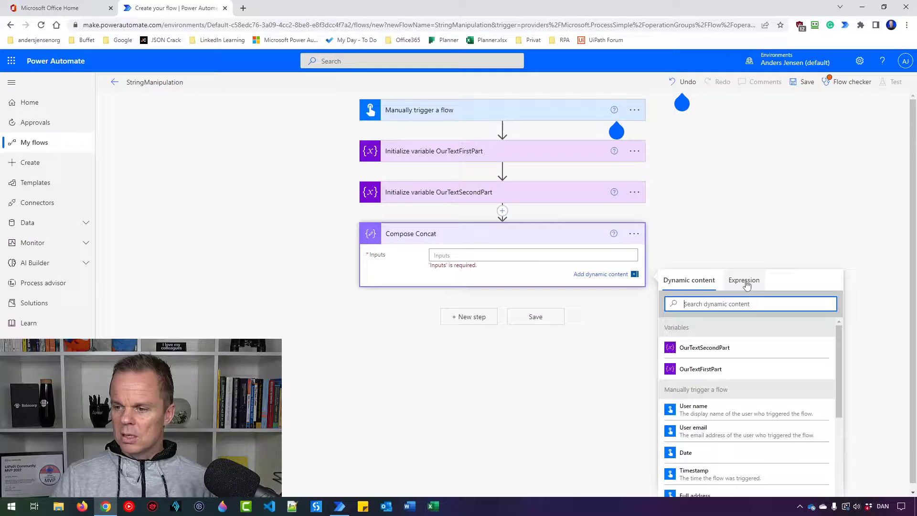
{"action": "left_click", "coordinate": [593, 275]}
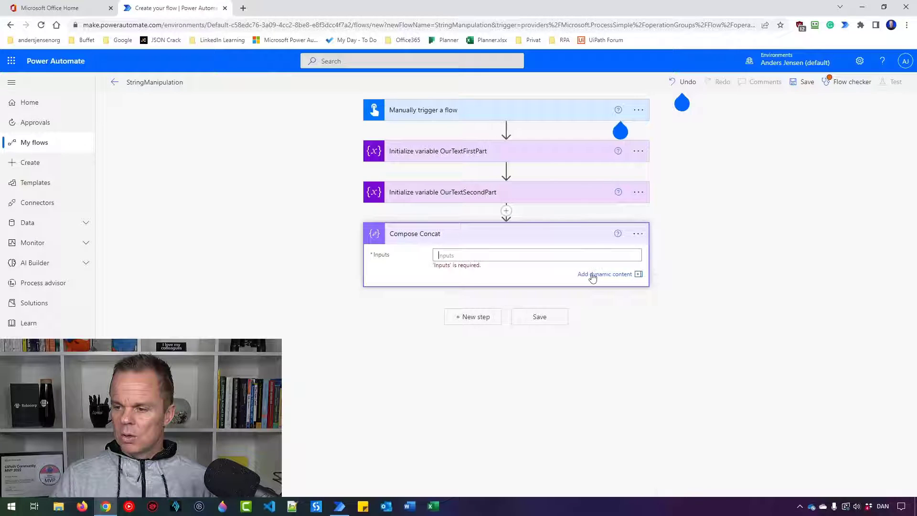
{"action": "left_click", "coordinate": [623, 276]}
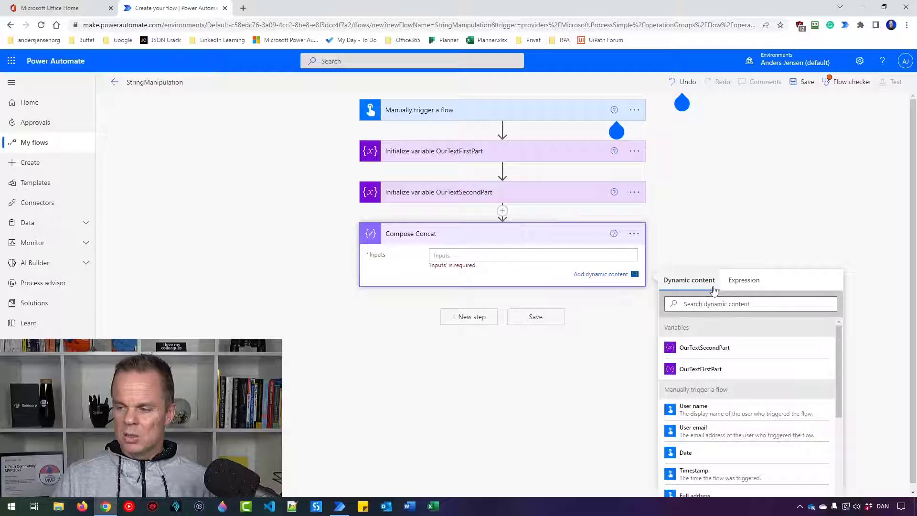
Step: Start an expression for the Compose Concat inputs reading concat(variables('OurTextFirstPart'))
{"action": "left_click", "coordinate": [731, 282]}
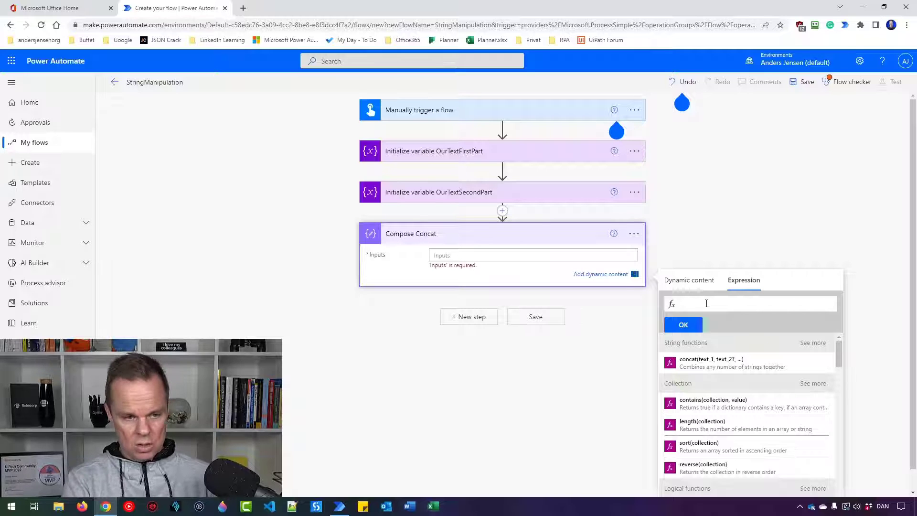
{"action": "type", "text": "con"}
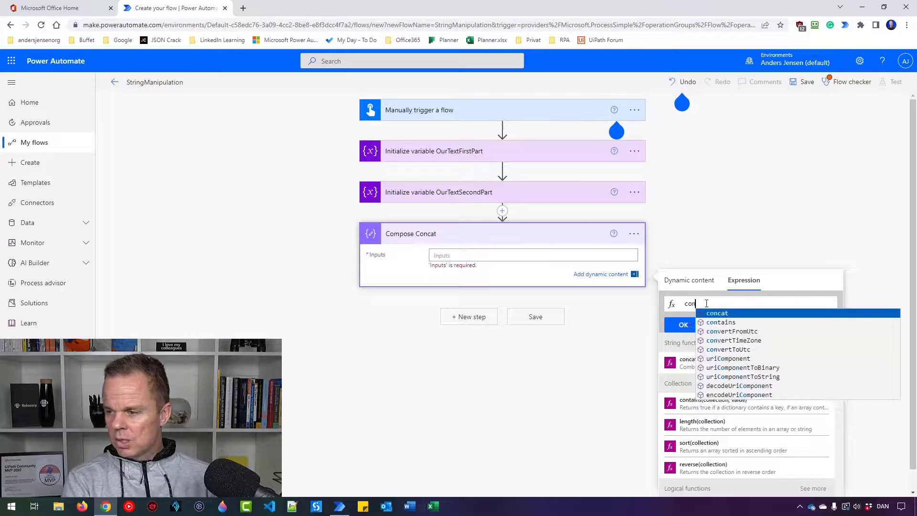
{"action": "type", "text": "cat"}
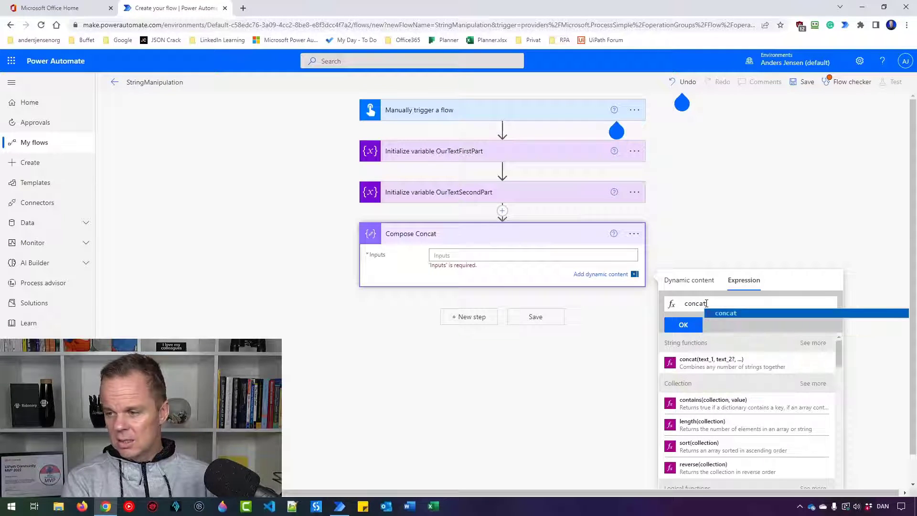
{"action": "type", "text": "("}
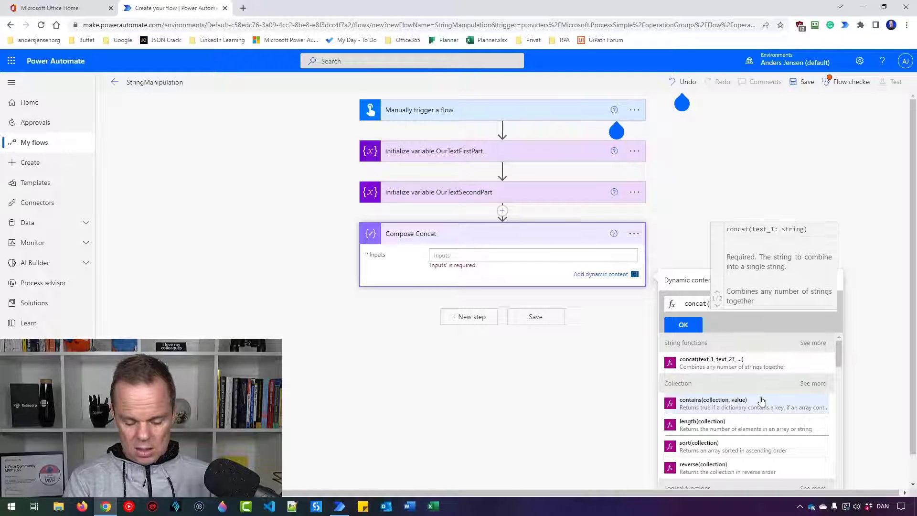
{"action": "type", "text": "variables"}
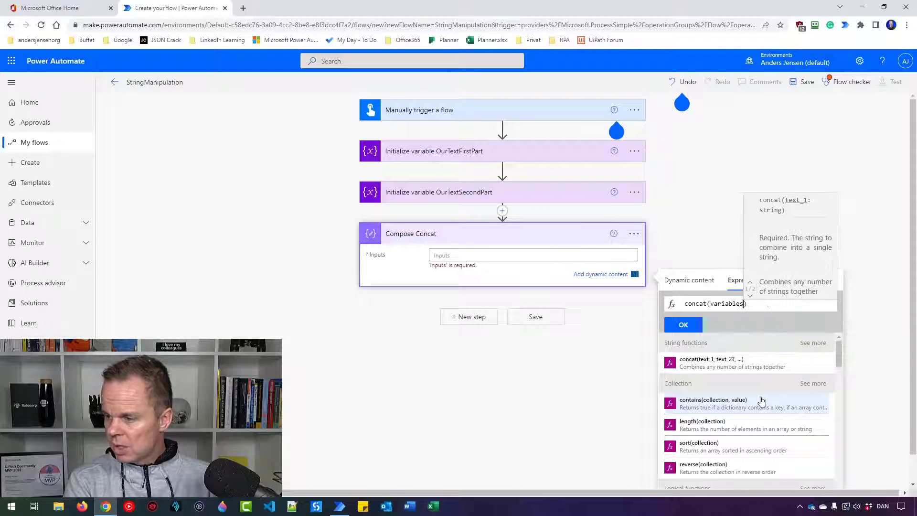
{"action": "type", "text": "('"}
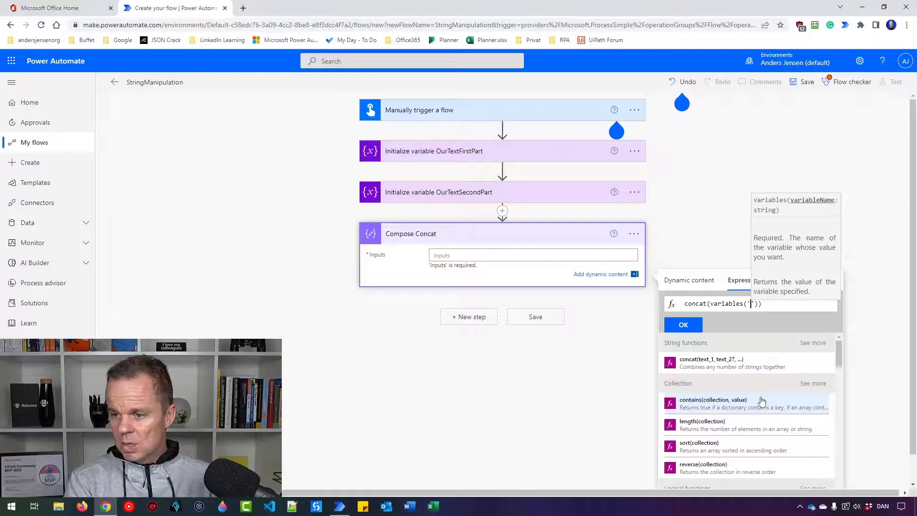
{"action": "type", "text": "OurText"}
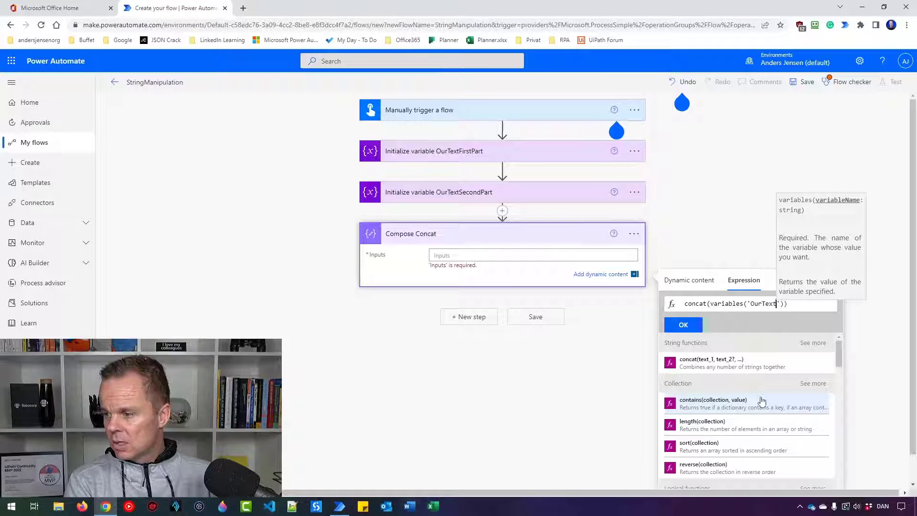
{"action": "type", "text": "FirstPart"}
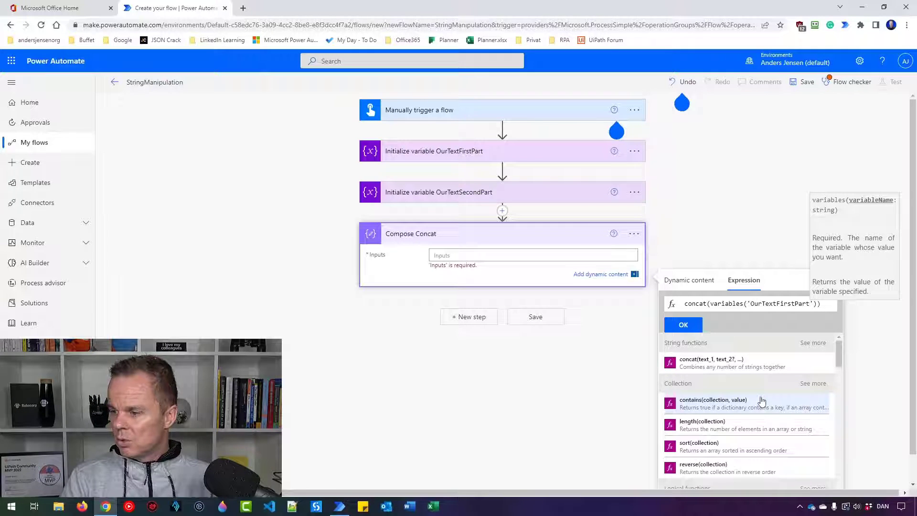
Step: Add variables('OurTextSecondPart') as the second argument of the concat expression
{"action": "key", "text": "Left"}
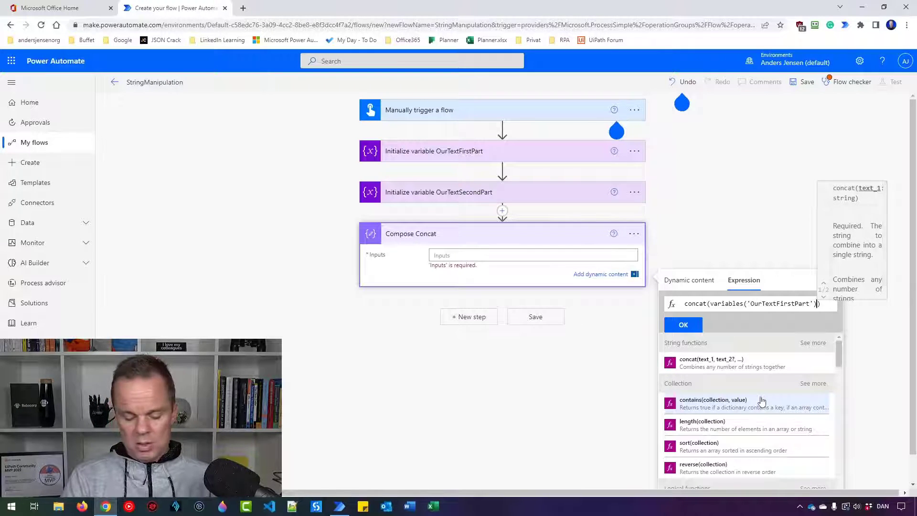
{"action": "type", "text": ","}
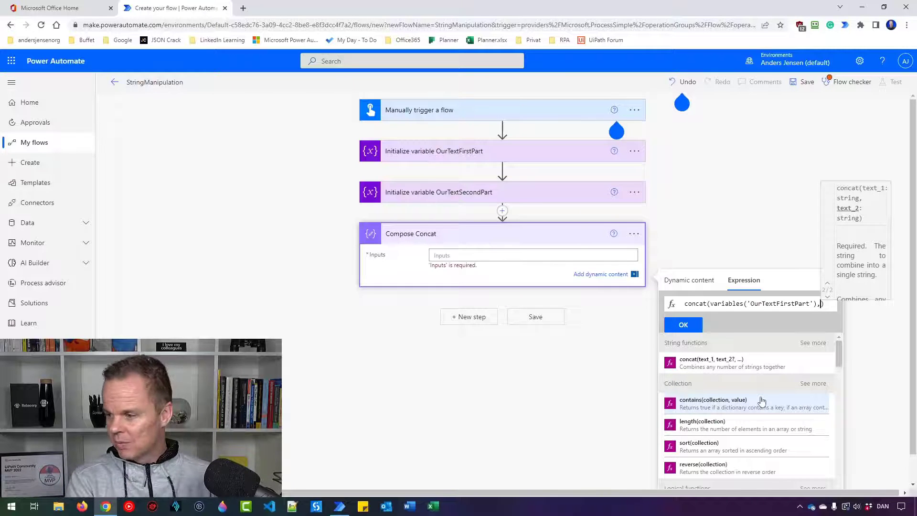
{"action": "type", "text": "variables"}
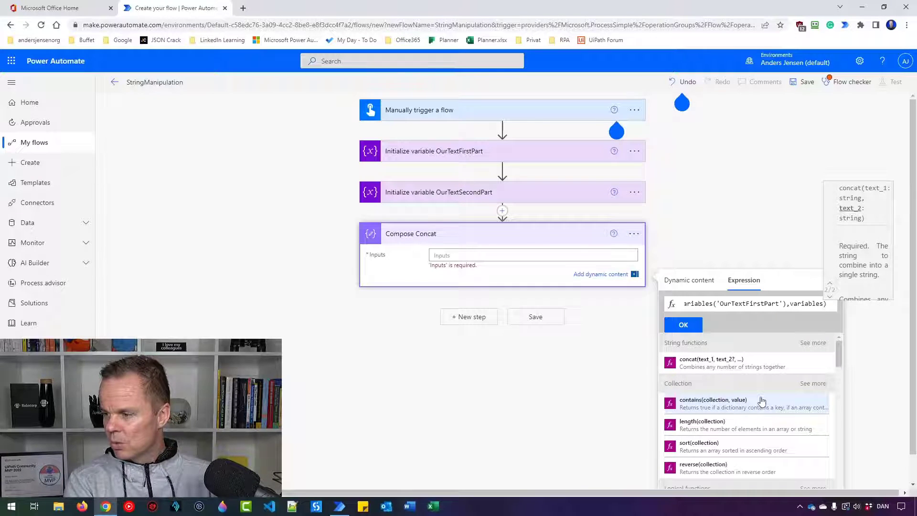
{"action": "type", "text": "('"}
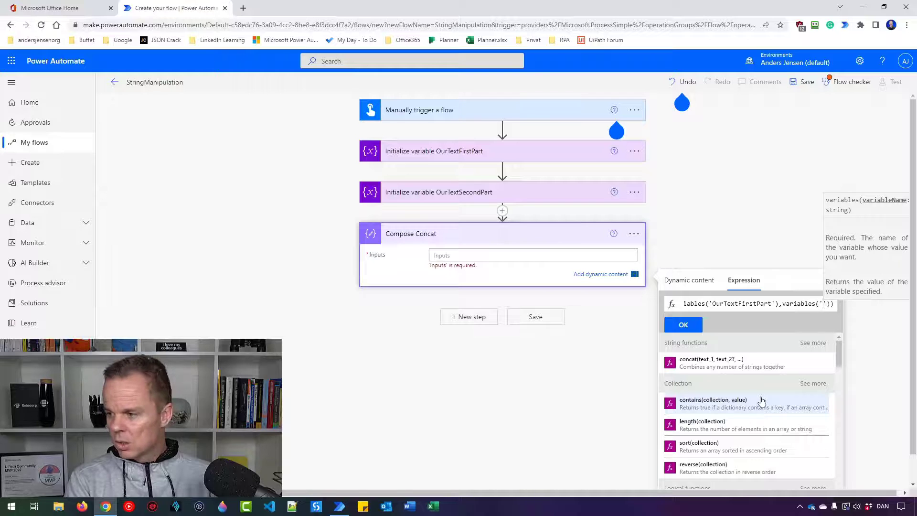
{"action": "type", "text": "Our"}
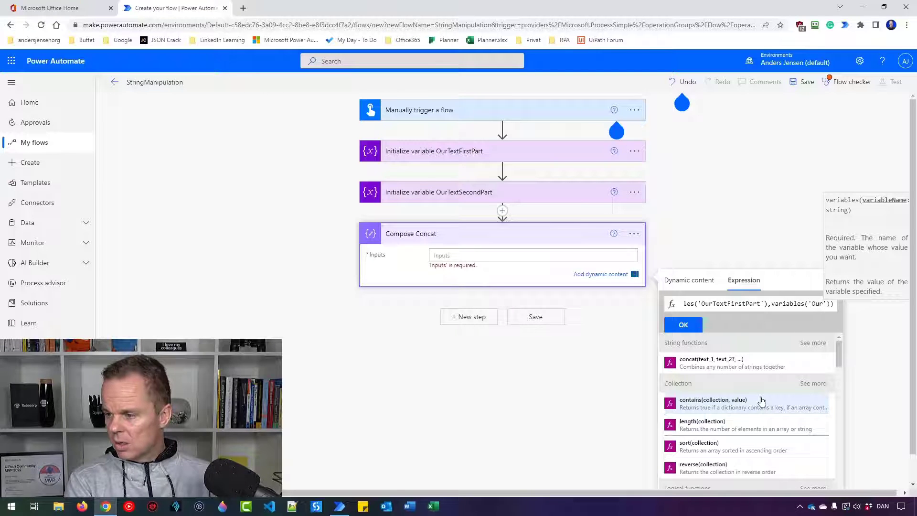
{"action": "type", "text": "TextSecon"}
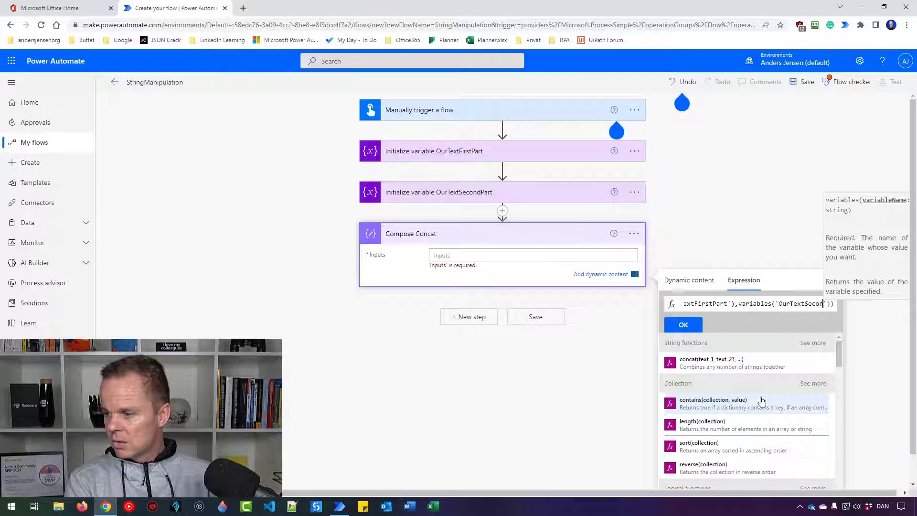
{"action": "type", "text": "dPart"}
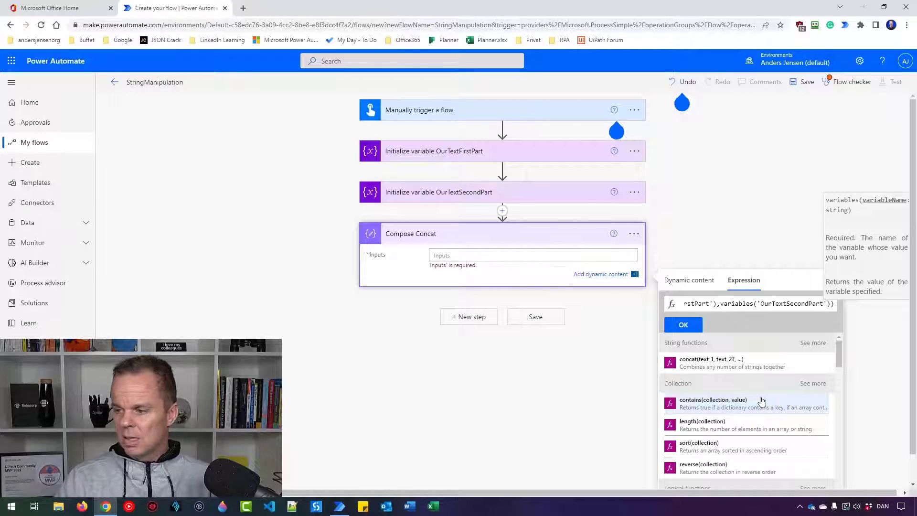